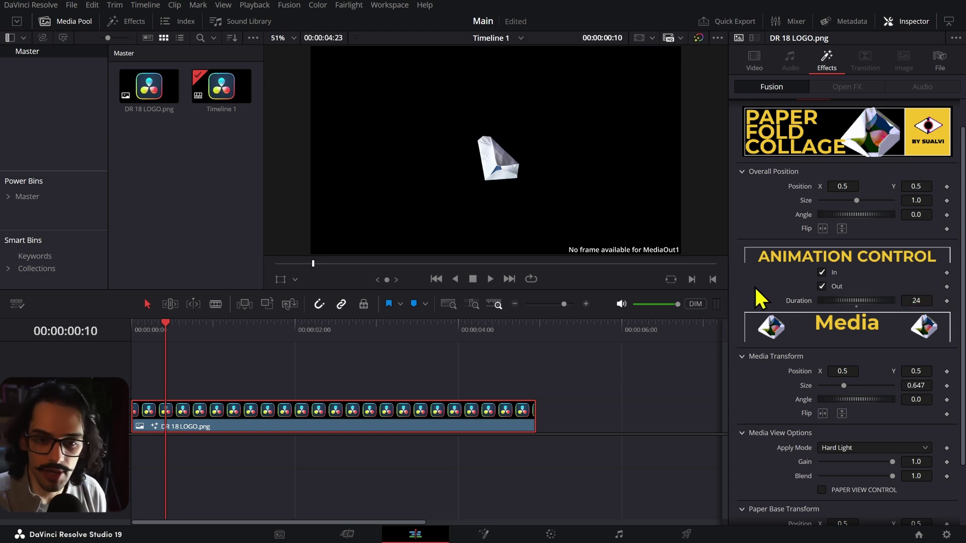
Step: Preview the intro fold, then set the Paper Fold Collage animation Duration to 10 frames
drag(176, 341, 137, 353)
click(316, 372)
key(space)
key(space)
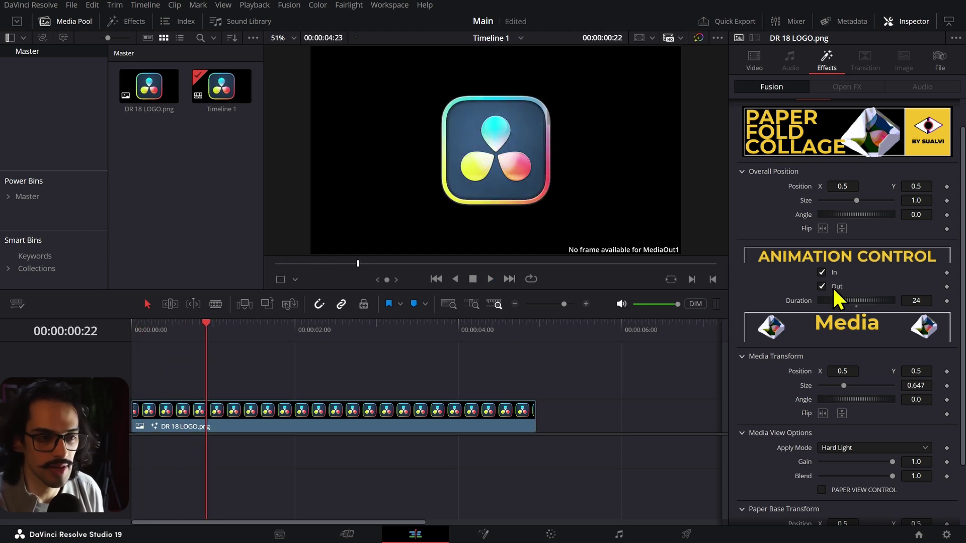
click(917, 300)
text(2)
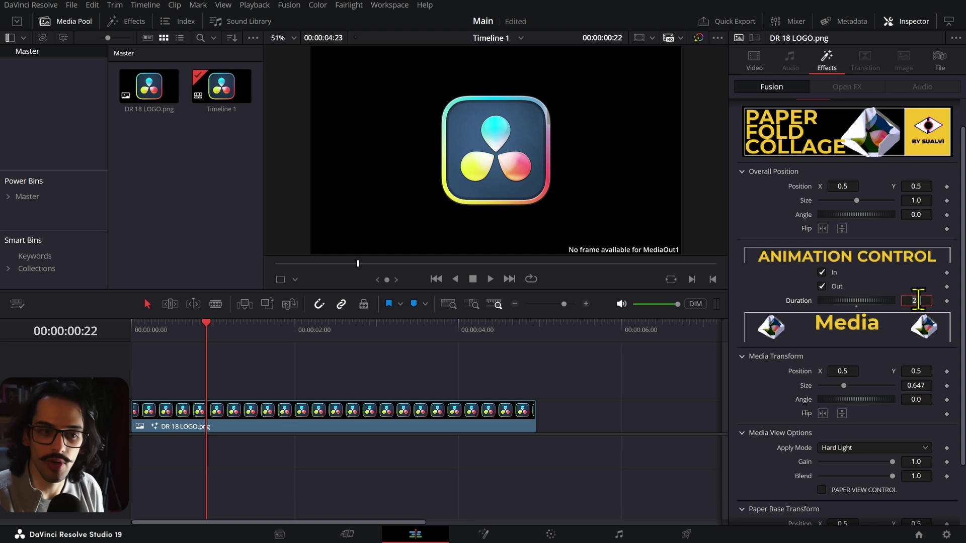
text(4)
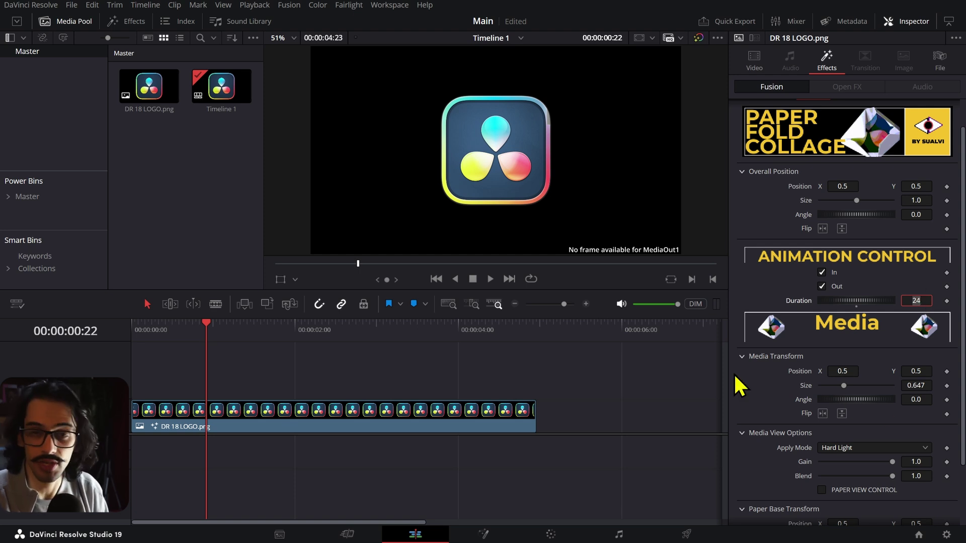
key(Return)
Step: Replay the shortened intro and add a Duration keyframe at 00:00:03:09
click(528, 345)
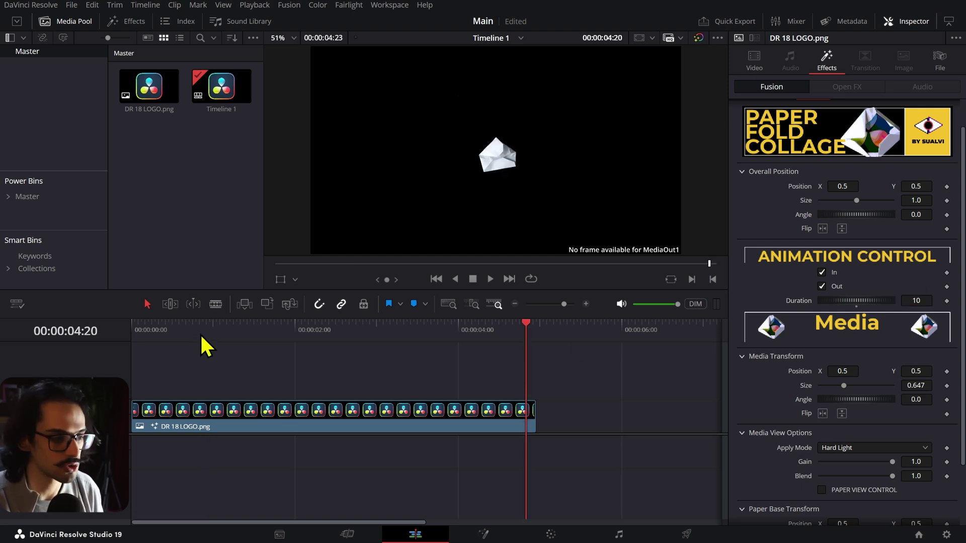
key(Home)
key(space)
key(space)
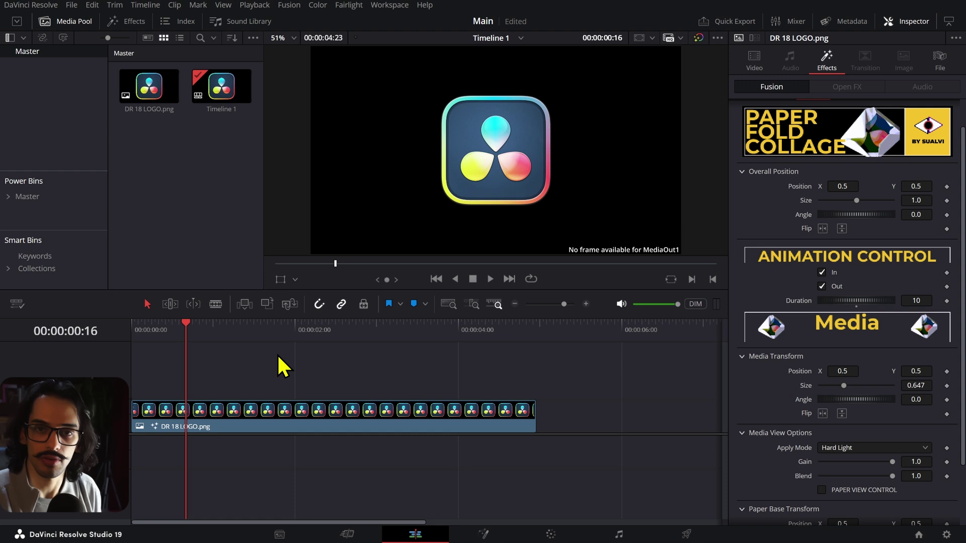
drag(200, 324, 502, 347)
click(432, 425)
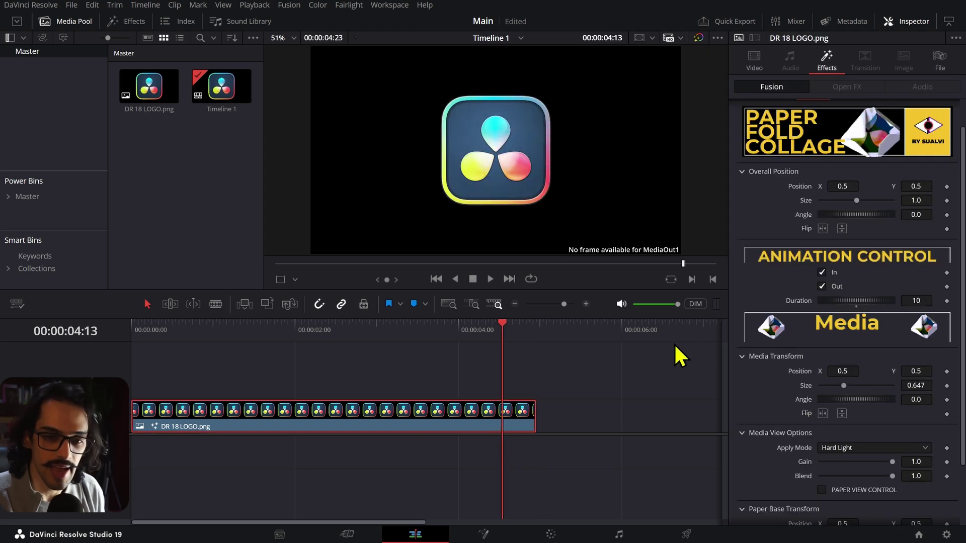
drag(251, 345, 407, 355)
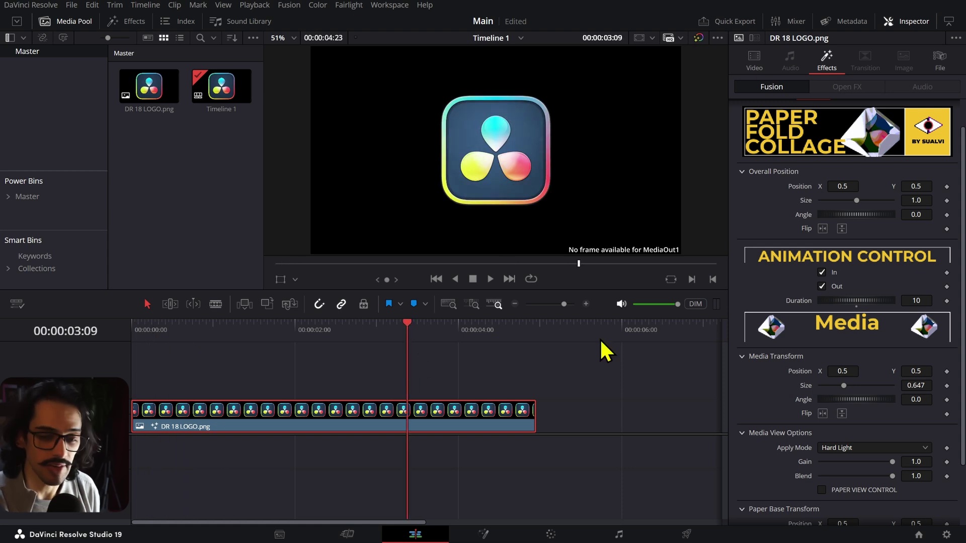
click(947, 301)
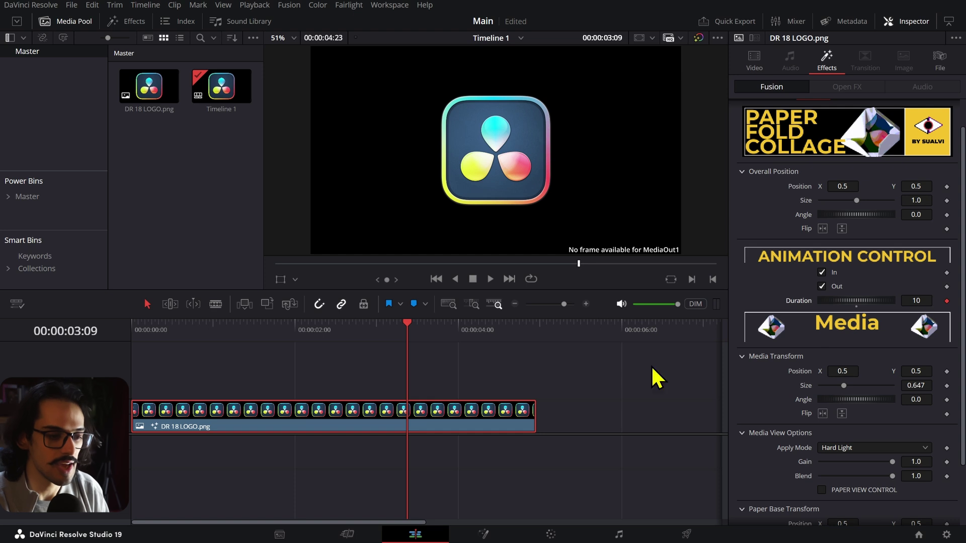
Step: One frame later, keyframe Duration to 24 frames and play the outro to check it
key(Right)
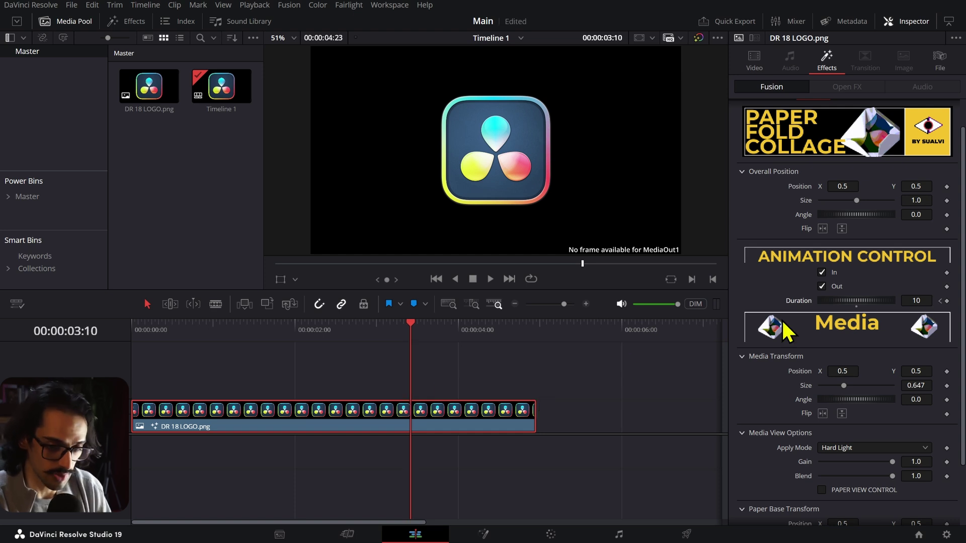
click(920, 301)
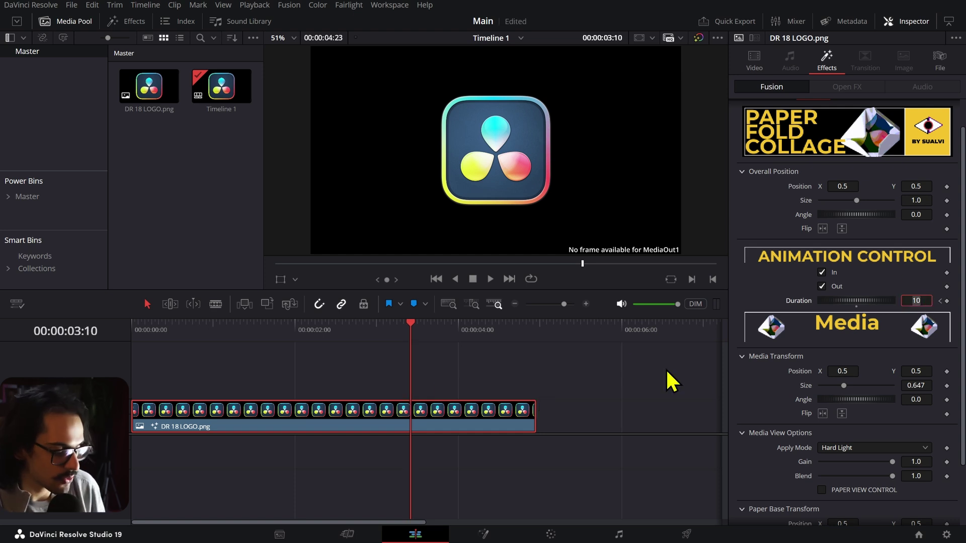
text(24)
key(Return)
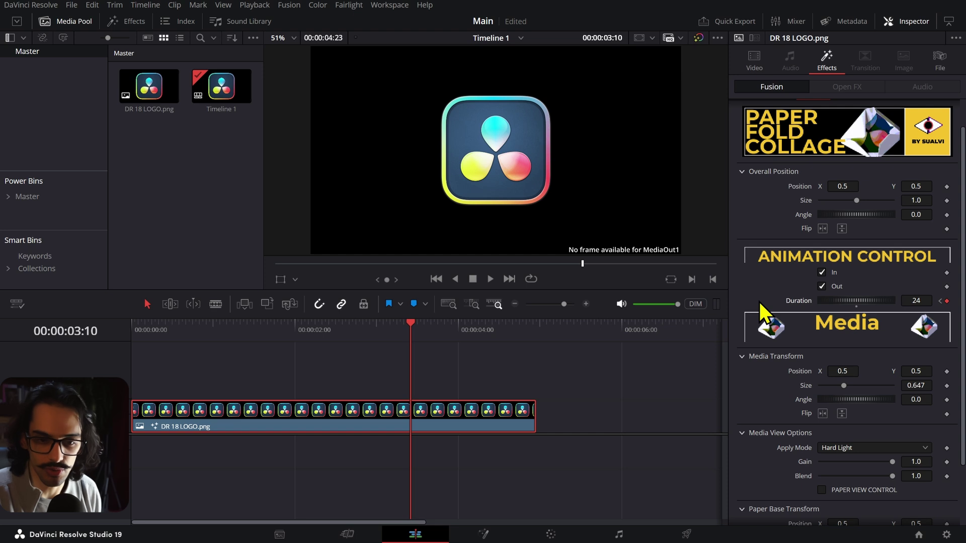
click(490, 380)
key(space)
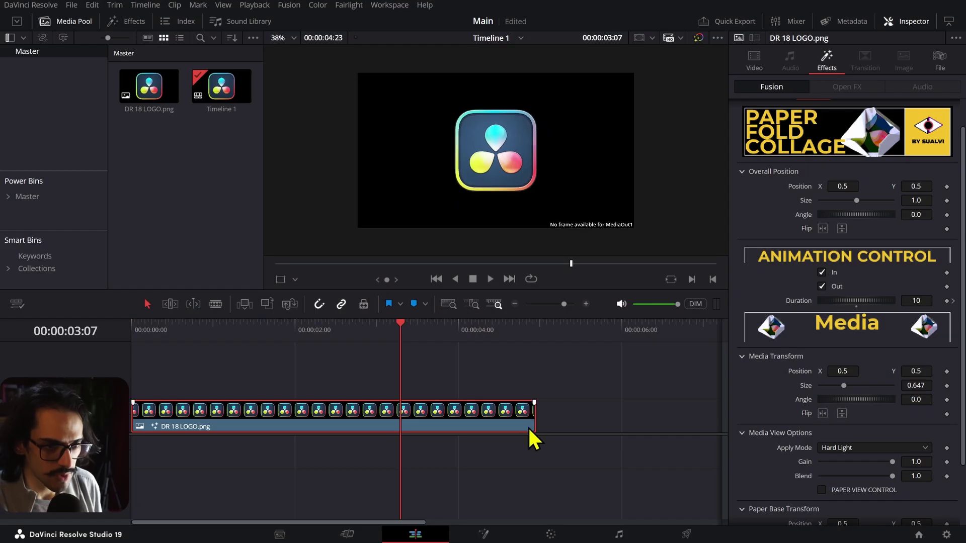
Step: Scrub the playhead to 00:00:01:22 and bring up the effect's Media Tracker settings
scroll(621, 240, up, 3)
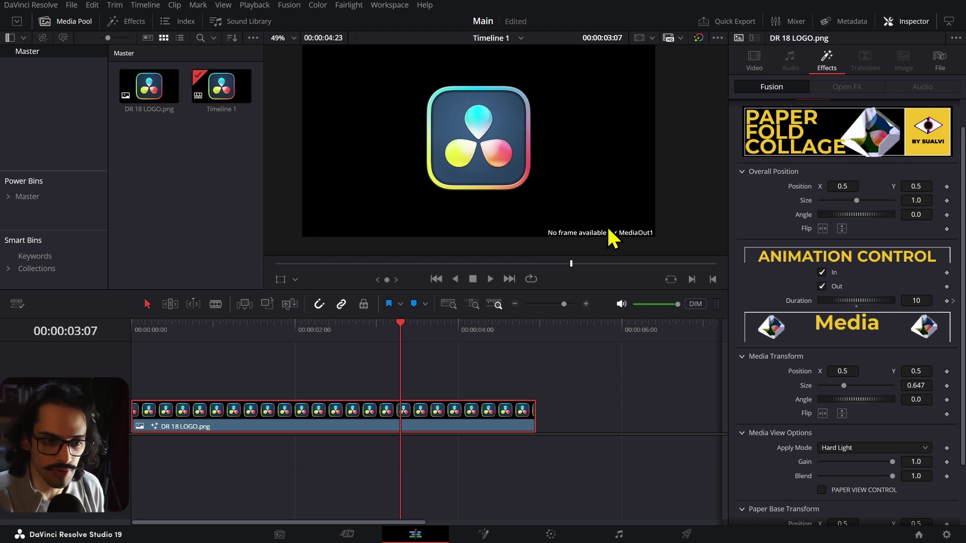
scroll(609, 231, down, 1)
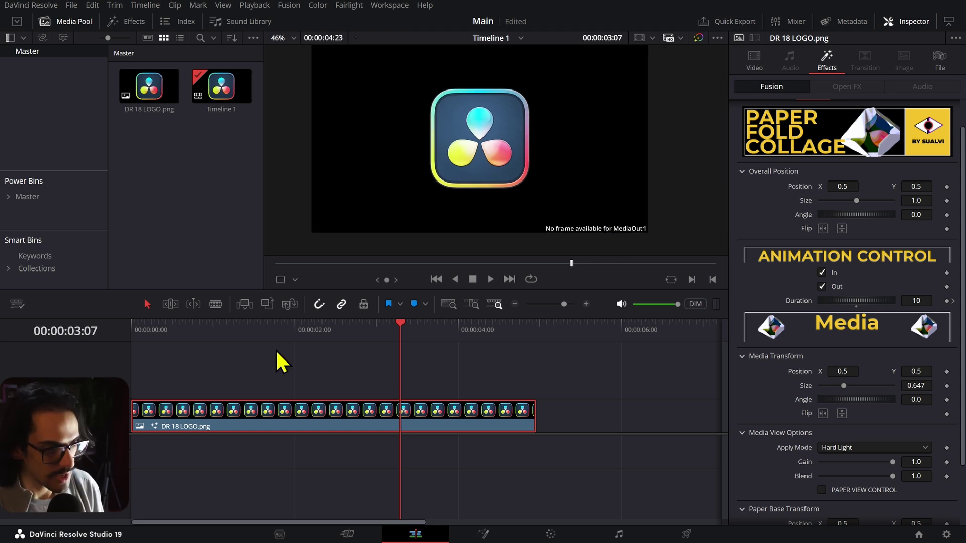
click(227, 355)
click(183, 355)
drag(189, 365, 288, 367)
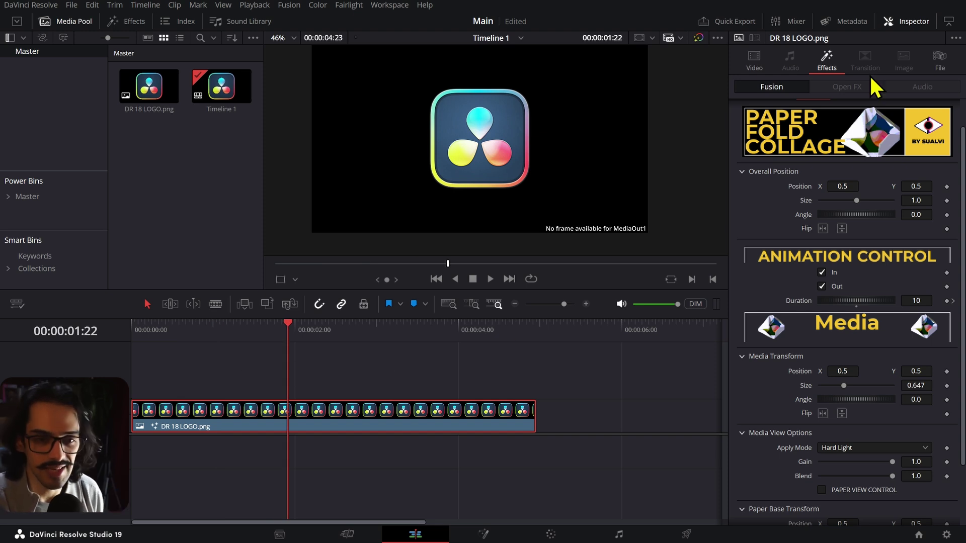
scroll(825, 174, up, 2)
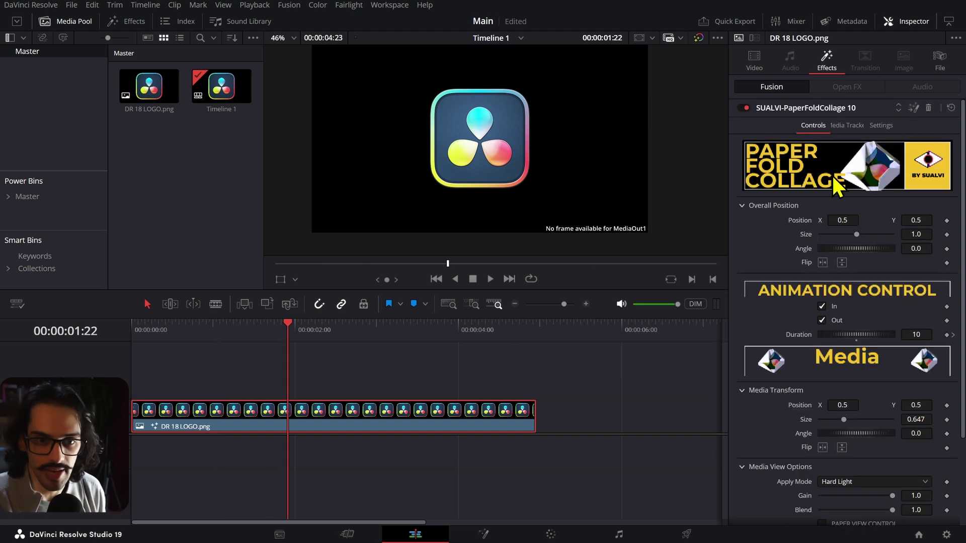
click(847, 125)
Step: Run Media Tracker's Go on the logo clip and play back the whole effect
click(791, 251)
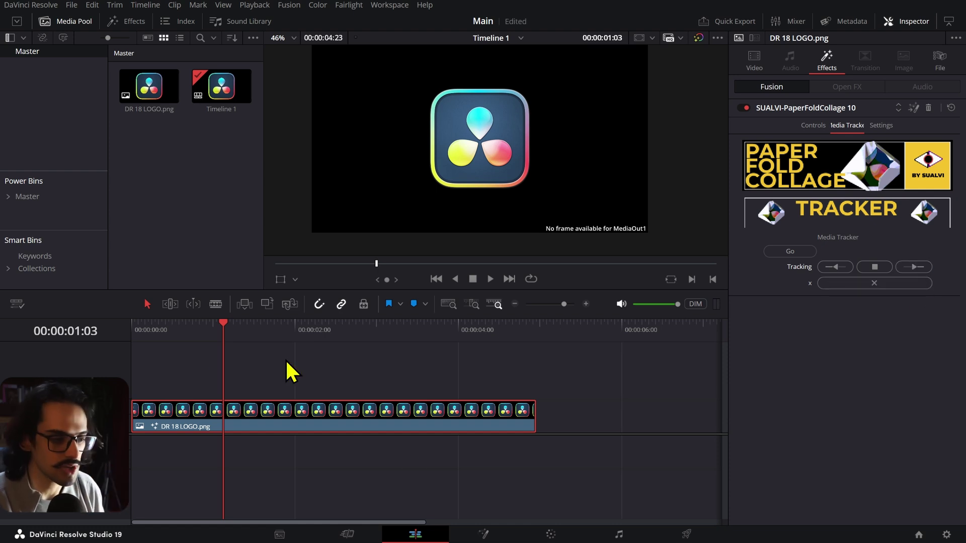
key(Home)
key(space)
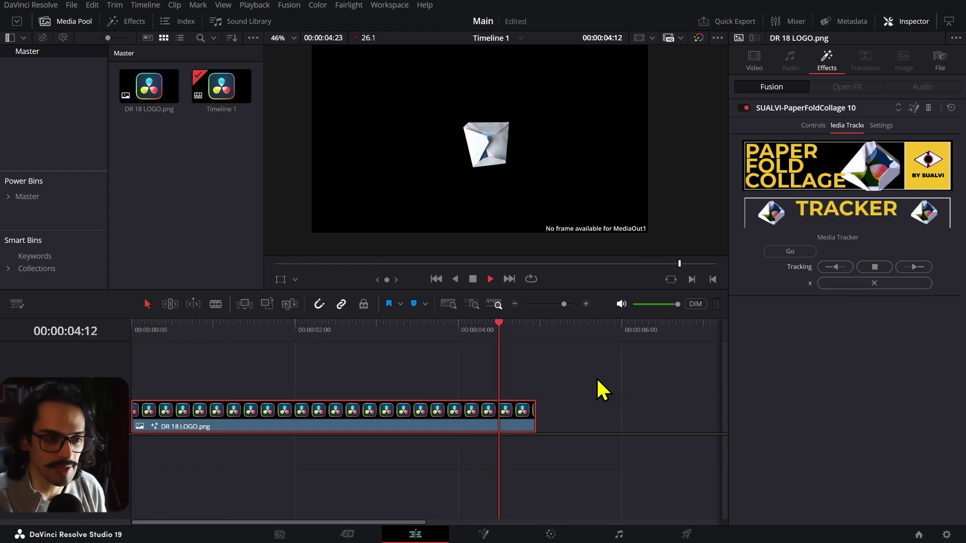
drag(510, 323, 520, 353)
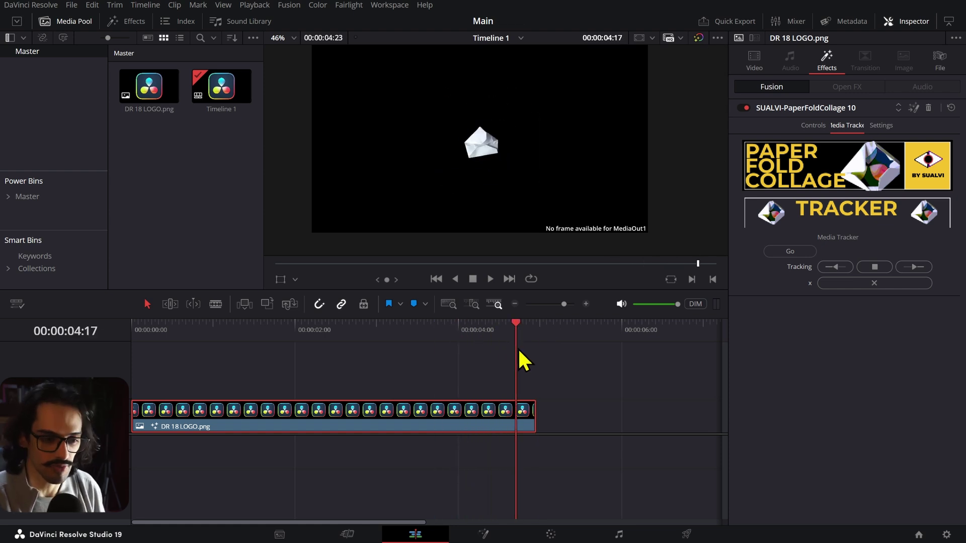
click(813, 125)
scroll(546, 226, down, 1)
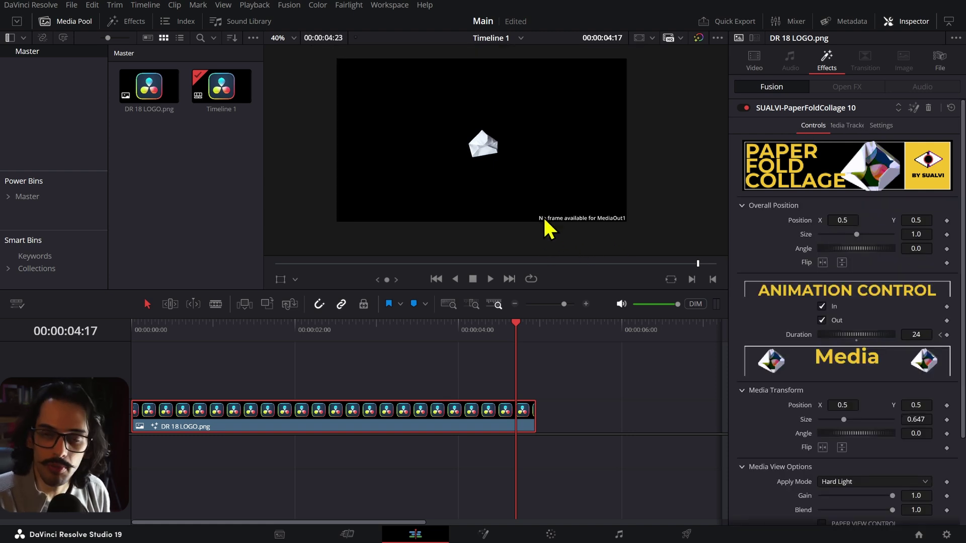
scroll(559, 222, up, 1)
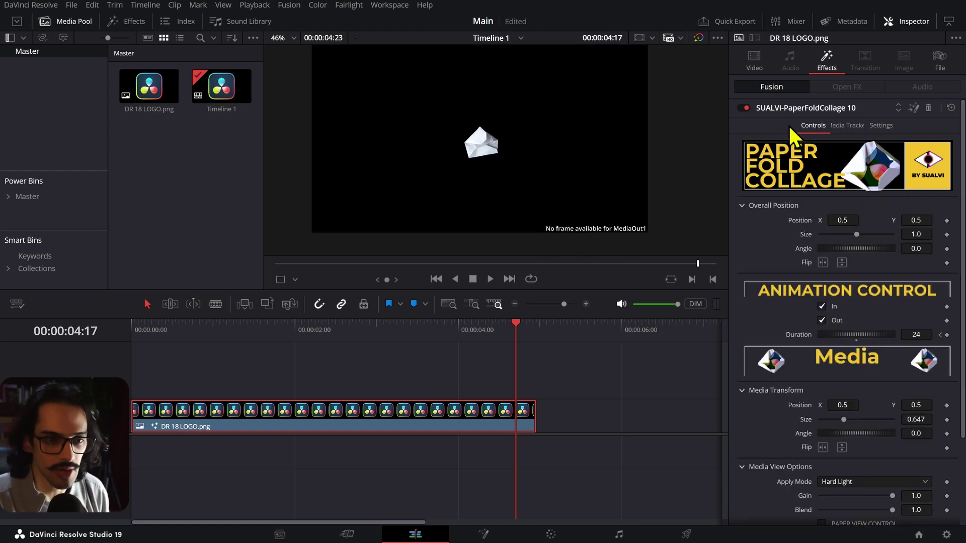
Step: Delete the unconnected MediaOut1 node in the Fusion comp and return to the Edit page
click(913, 108)
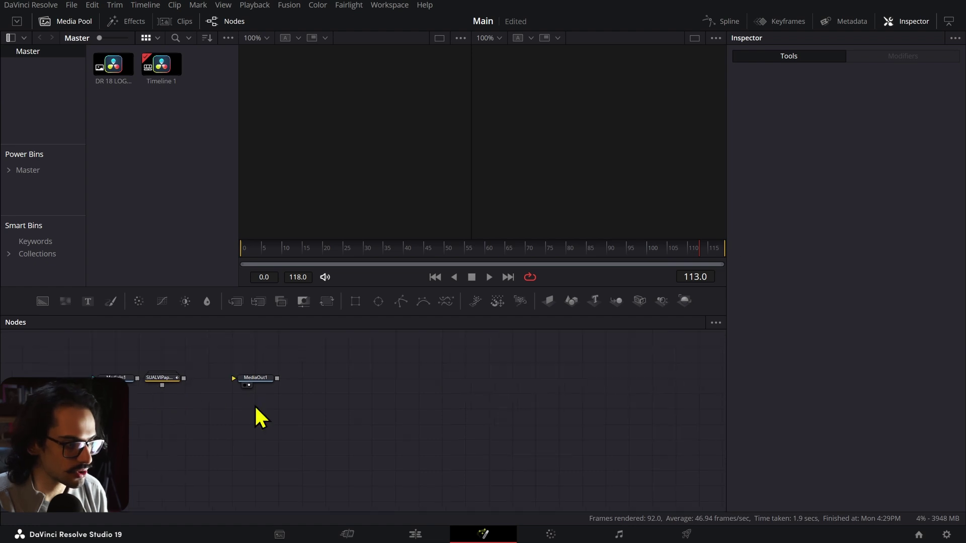
drag(241, 384, 324, 399)
key(Delete)
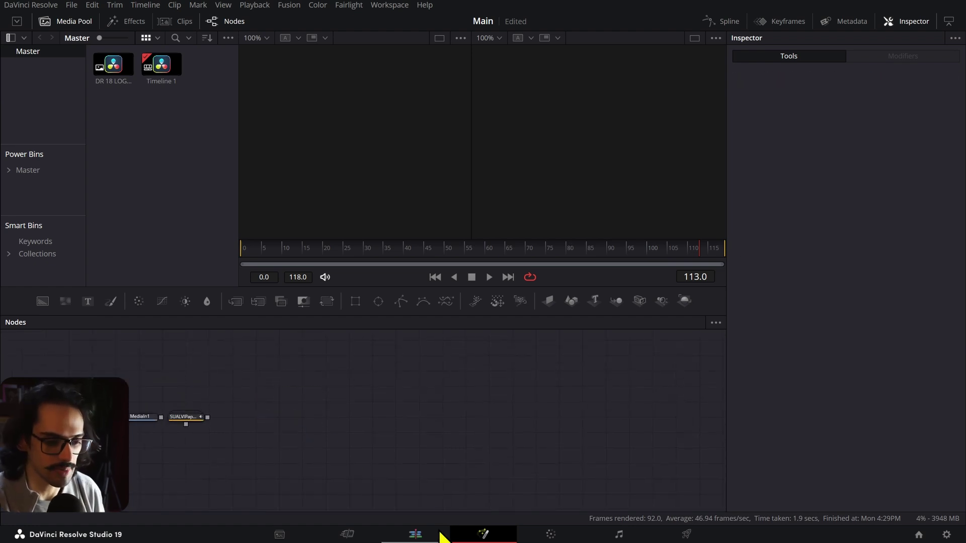
click(433, 539)
key(Home)
Step: Play the clip, then change the timeline View Options Viewer Background from Gray to Black
key(space)
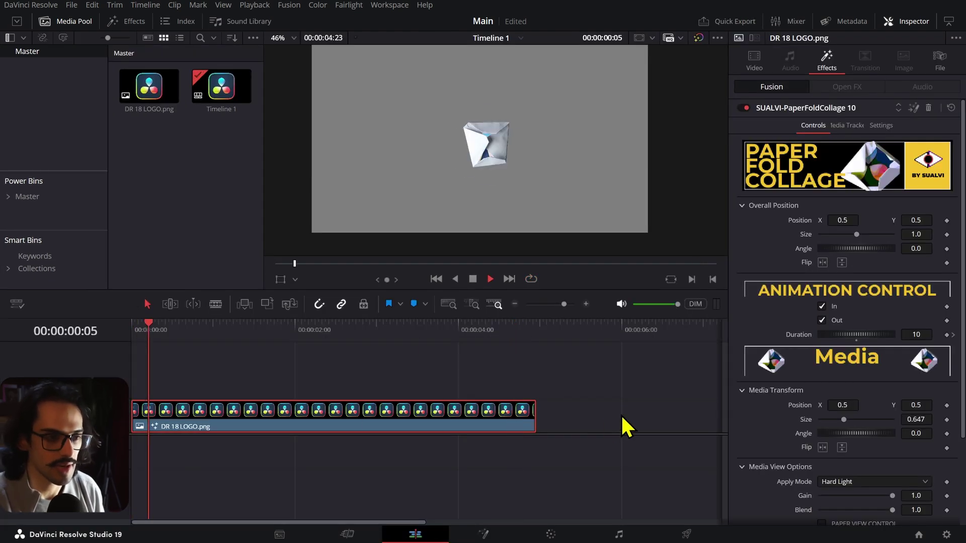
scroll(468, 401, right, 5)
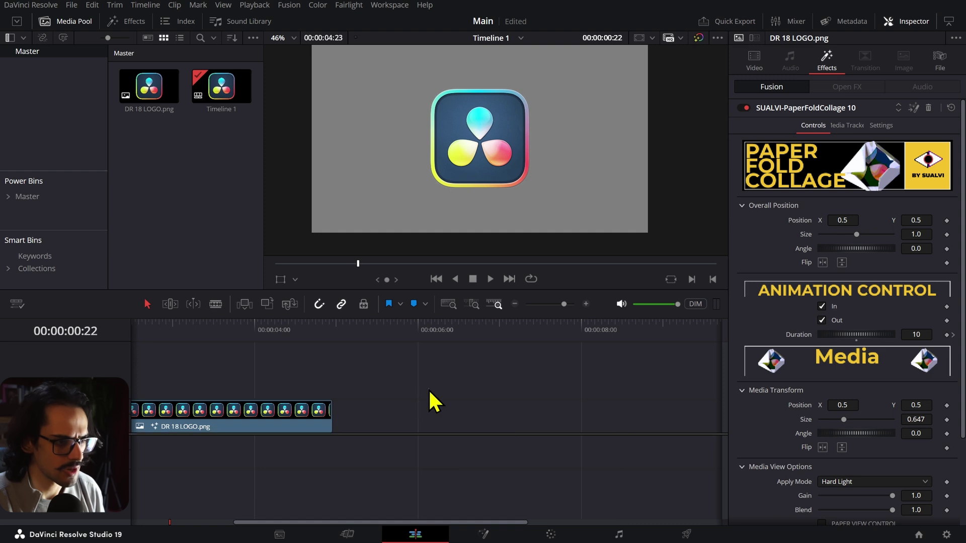
scroll(431, 401, left, 1)
scroll(471, 144, down, 2)
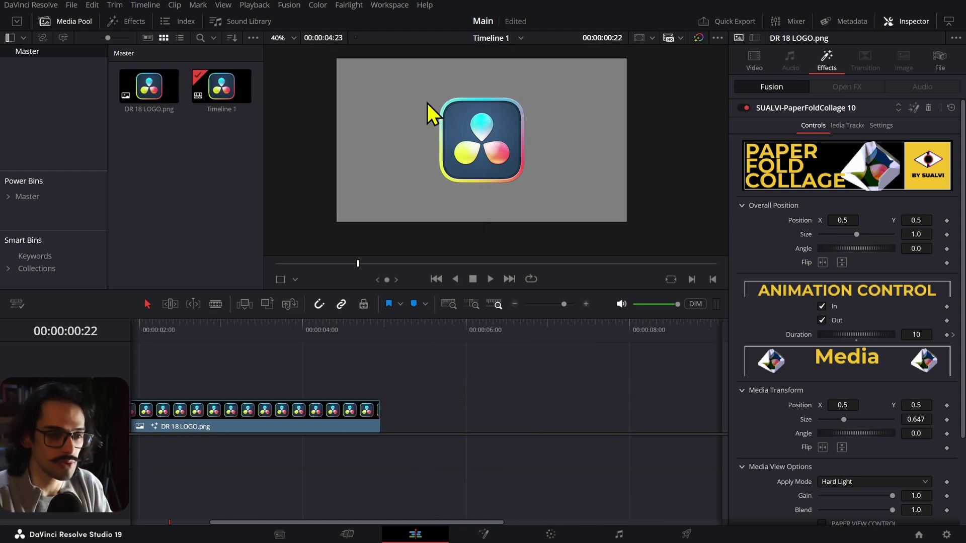
click(20, 306)
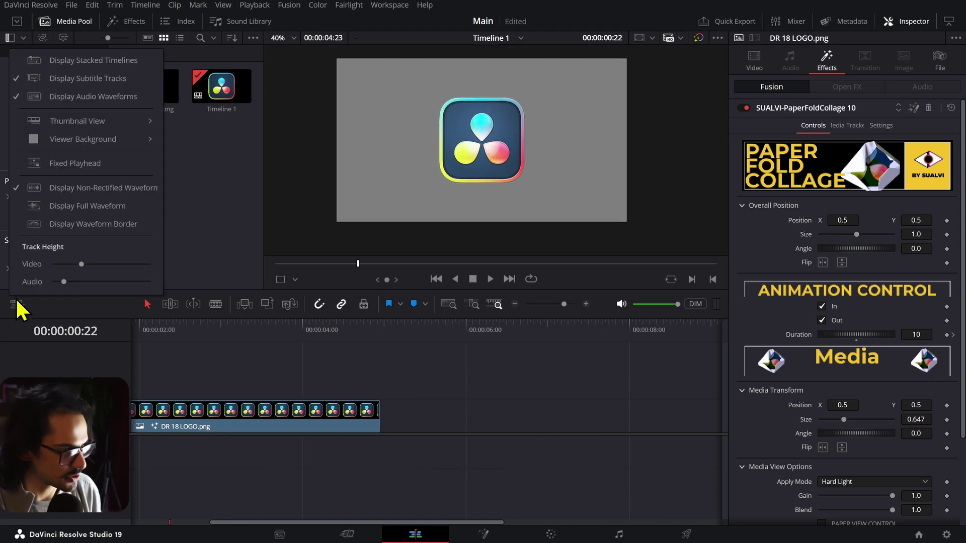
mouse_move(63, 142)
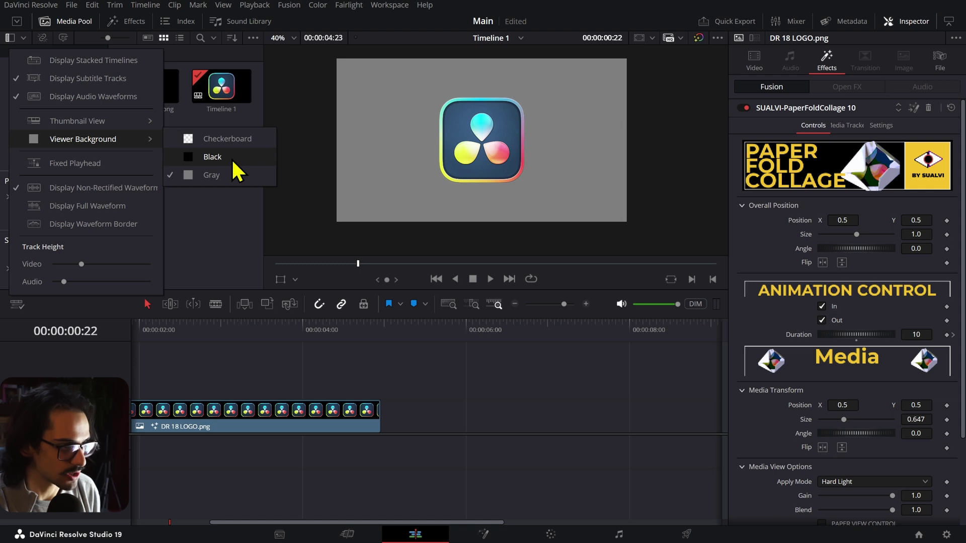
click(233, 159)
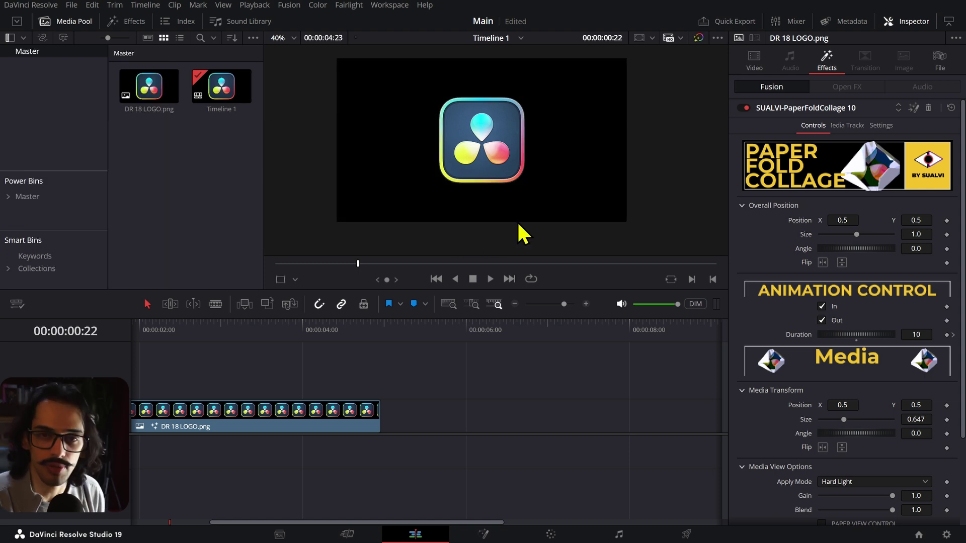
scroll(534, 168, down, 1)
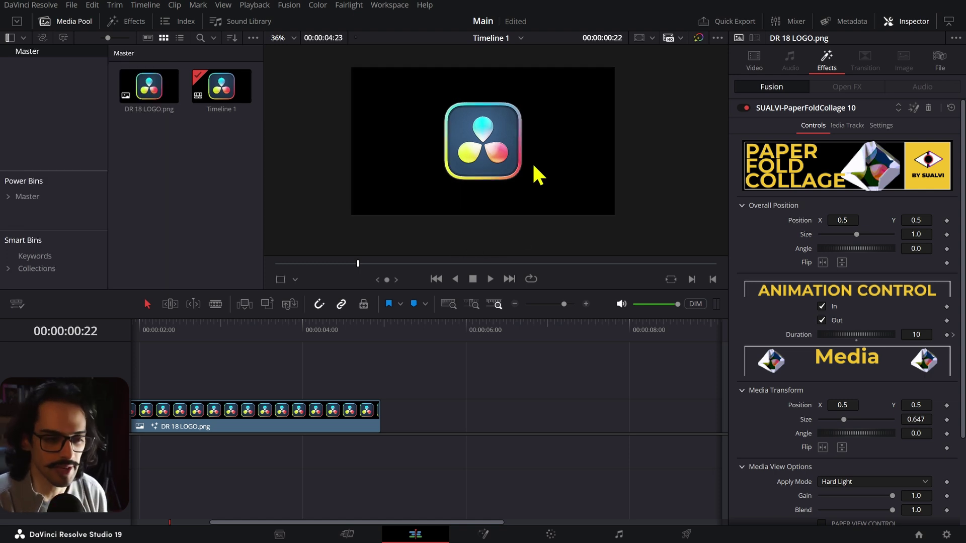